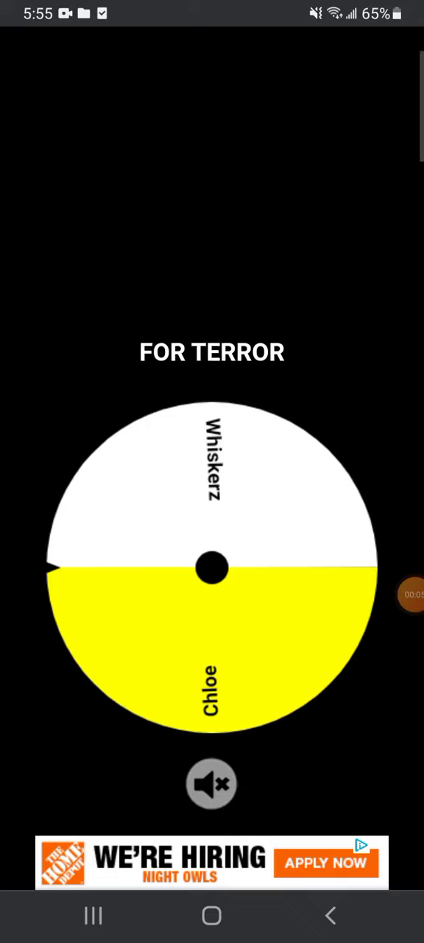
scroll(212, 515, down, 2)
Spin the FOR TERROR wheel between Chloe and Whiskerz and let it land on Whiskerz.
click(212, 424)
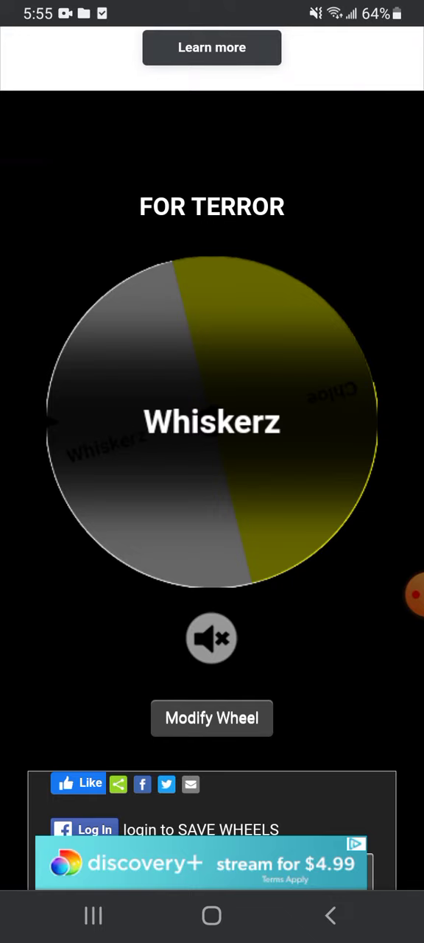
scroll(212, 472, down, 1)
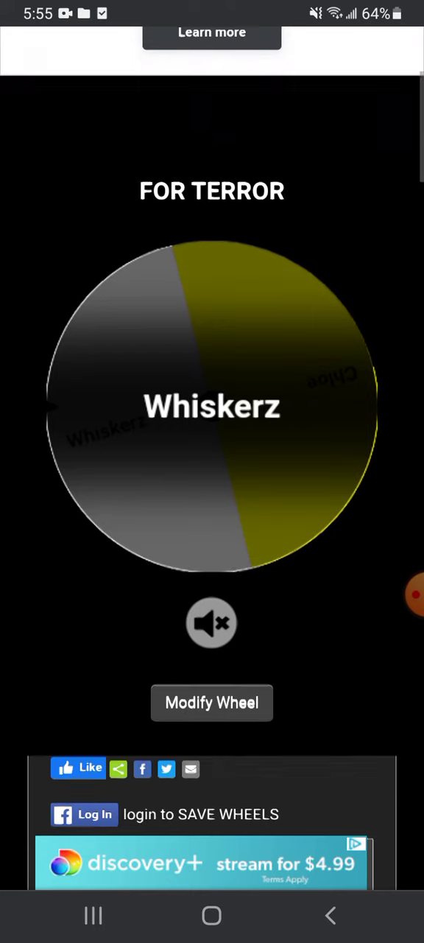
scroll(212, 471, up, 1)
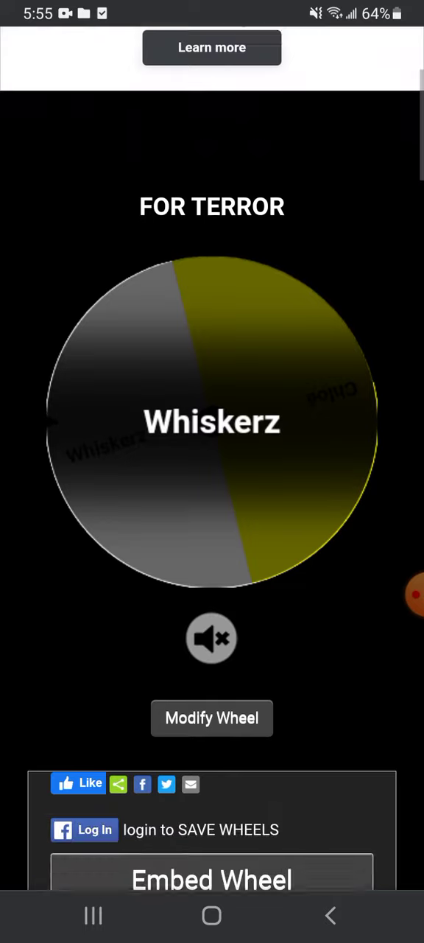
scroll(212, 471, up, 2)
click(413, 594)
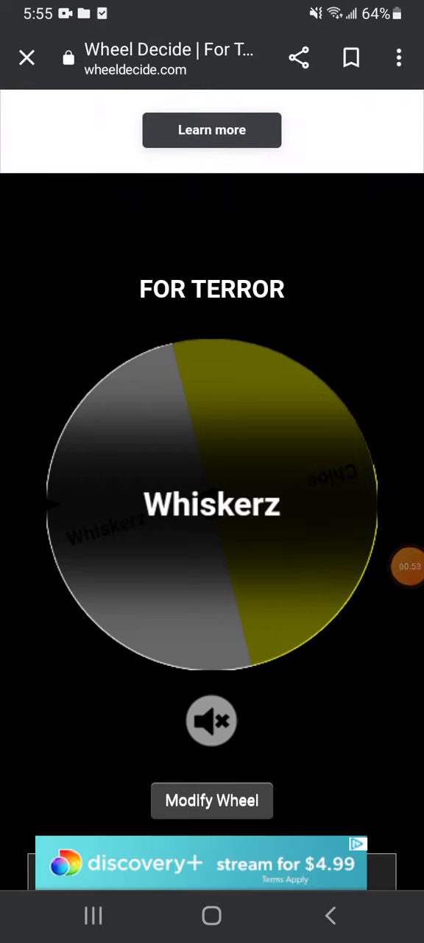
scroll(213, 472, up, 3)
mouse_move(413, 566)
mouse_down()
mouse_move(296, 319)
mouse_move(409, 342)
mouse_up()
scroll(212, 590, down, 3)
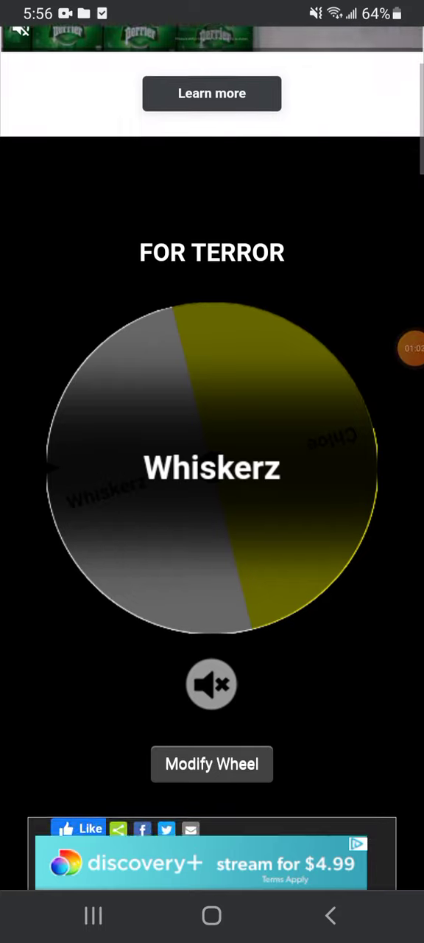
scroll(212, 515, up, 1)
Dismiss the Whiskerz result and spin the FOR TERROR wheel again until it stops.
click(212, 490)
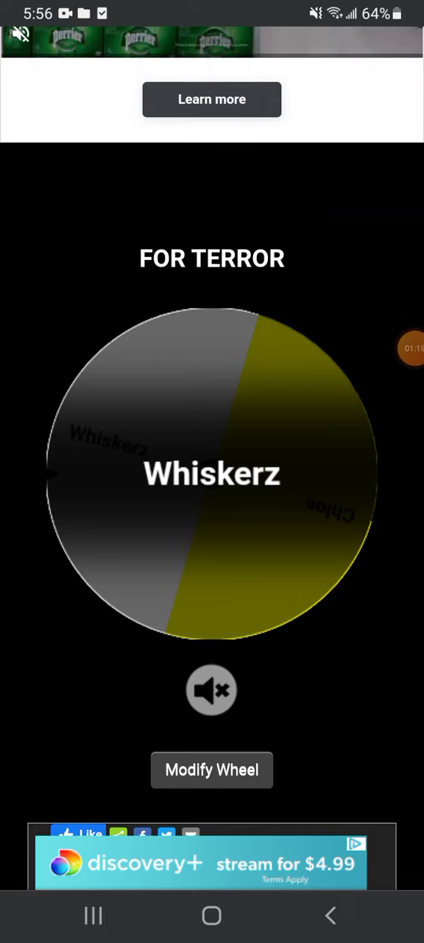
click(411, 347)
click(397, 348)
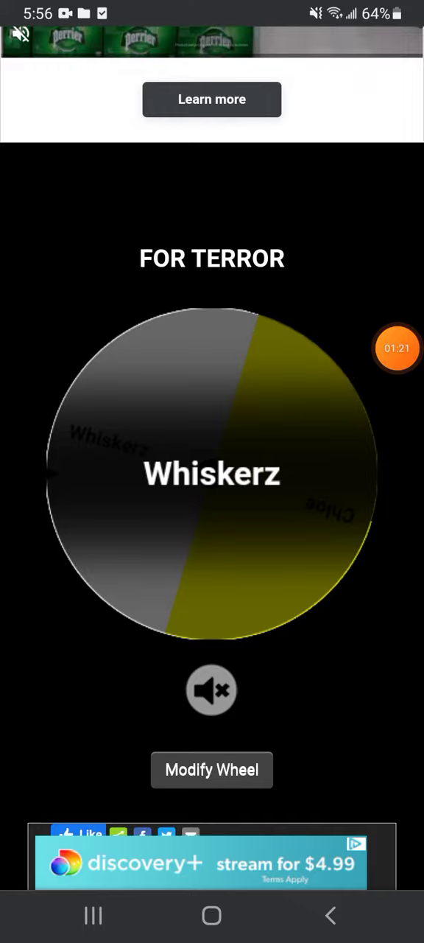